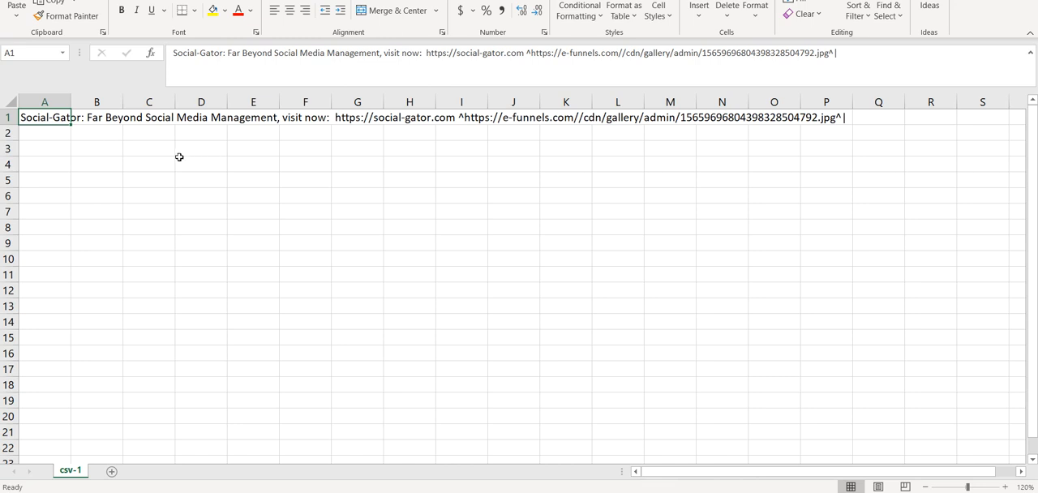
Step: Examine the post text, website link and image URL stored in cell A1
left_click_drag(173, 158, 176, 157)
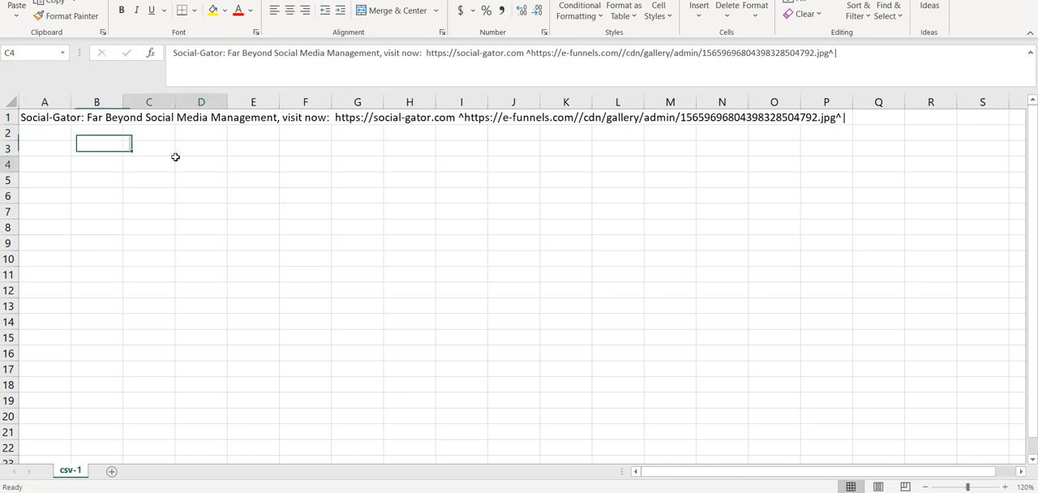
left_click(108, 153)
left_click(38, 119)
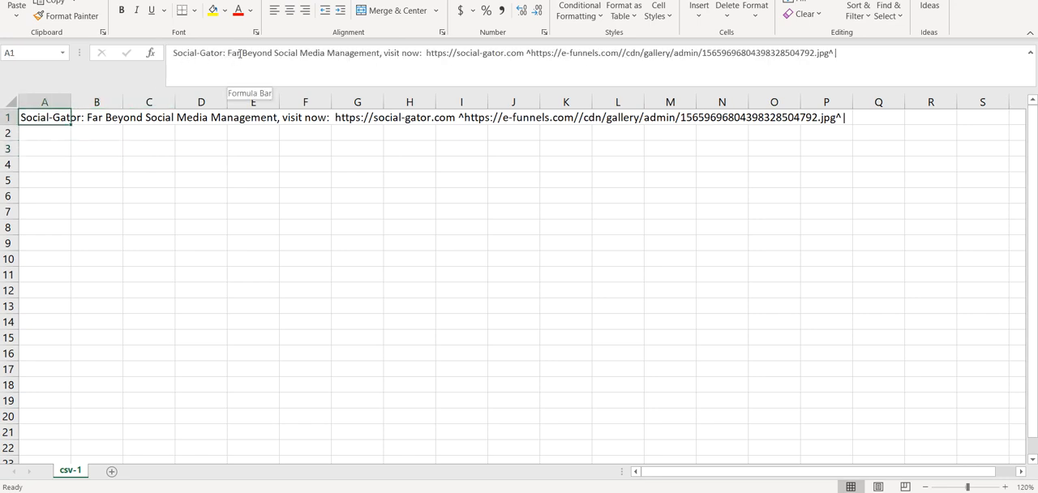
left_click(373, 53)
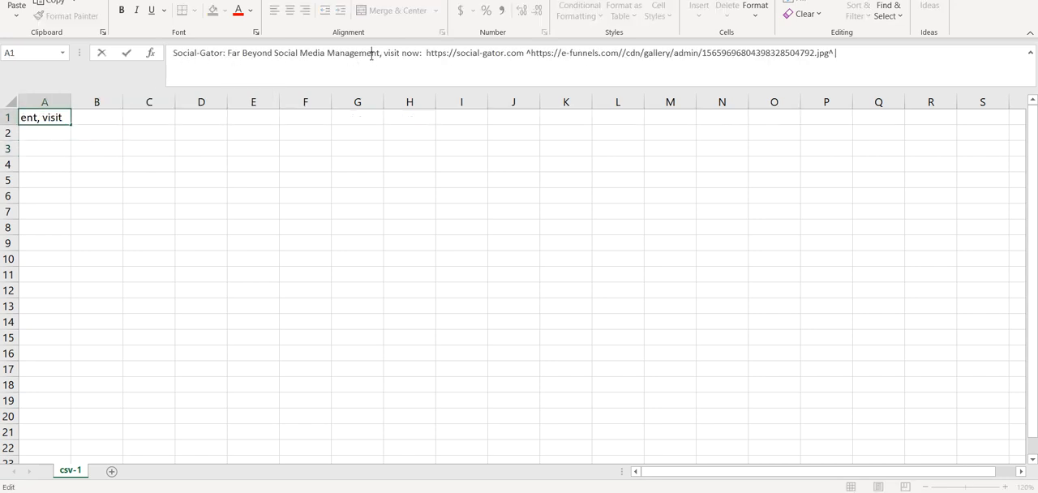
left_click(415, 53)
left_click_drag(425, 53, 524, 53)
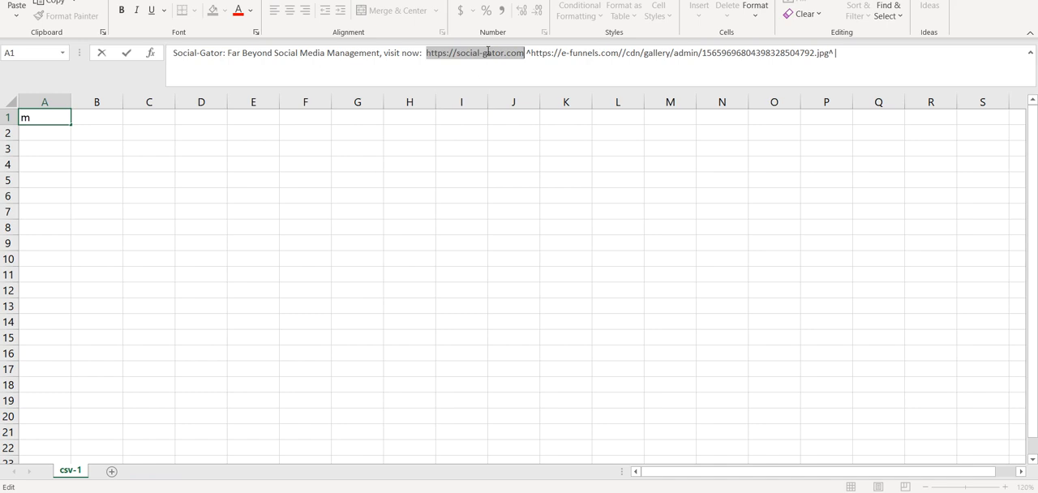
left_click(487, 53)
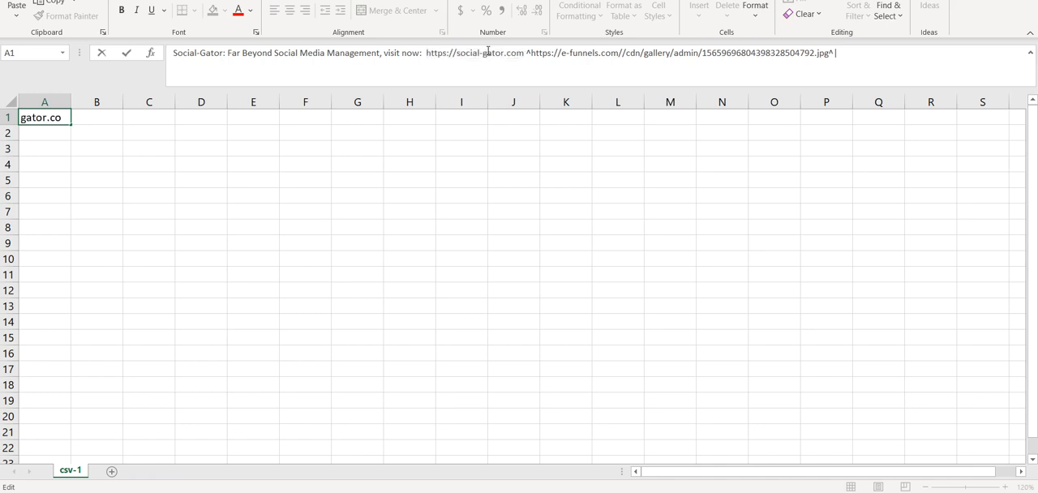
left_click(532, 53)
left_click_drag(532, 53, 829, 54)
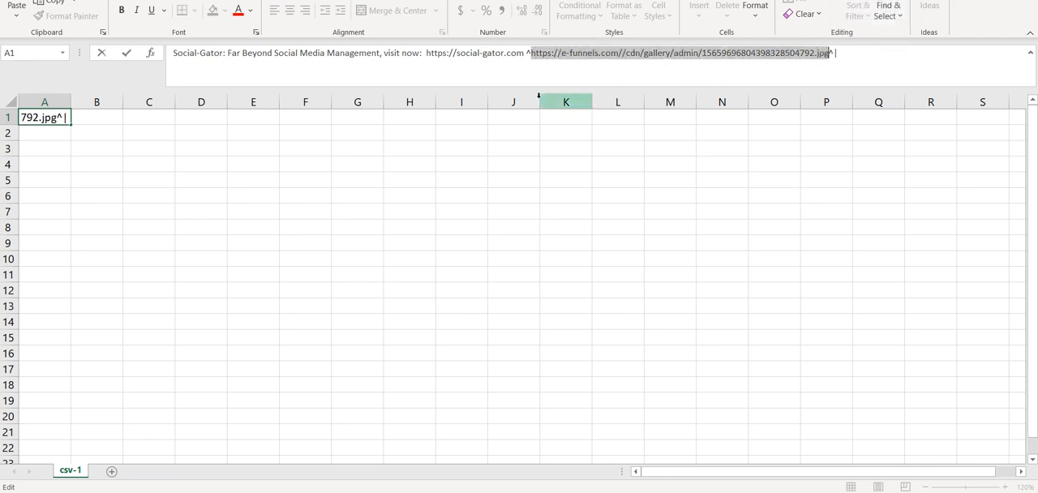
left_click(259, 181)
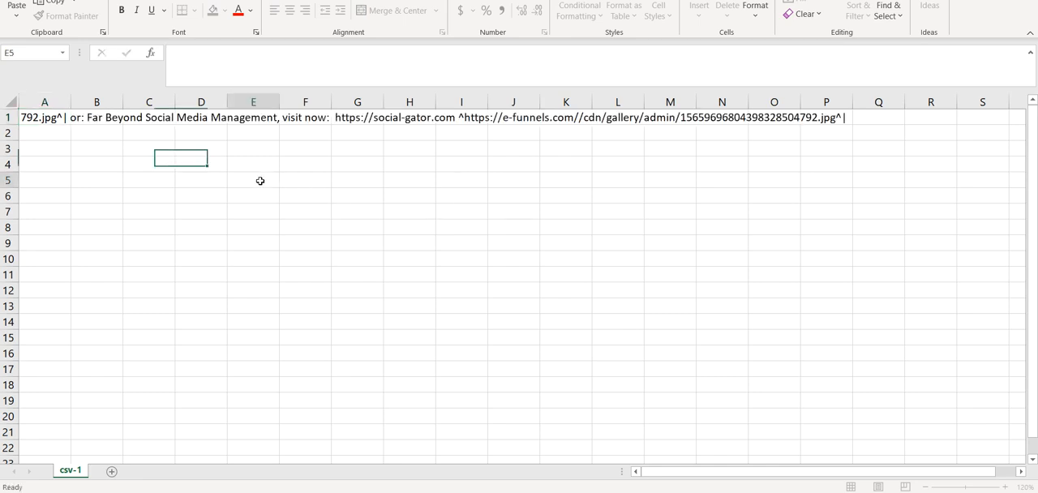
left_click(32, 119)
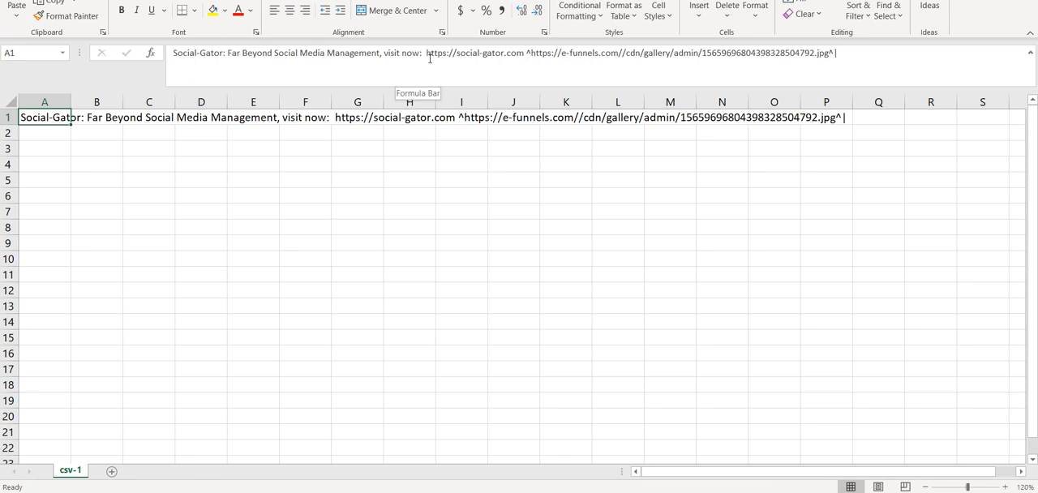
left_click_drag(427, 53, 525, 52)
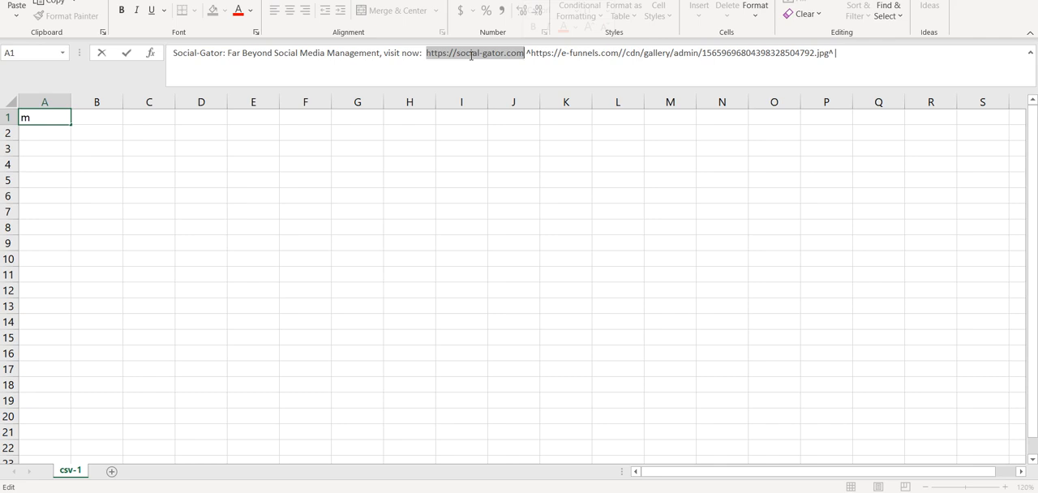
key("Escape")
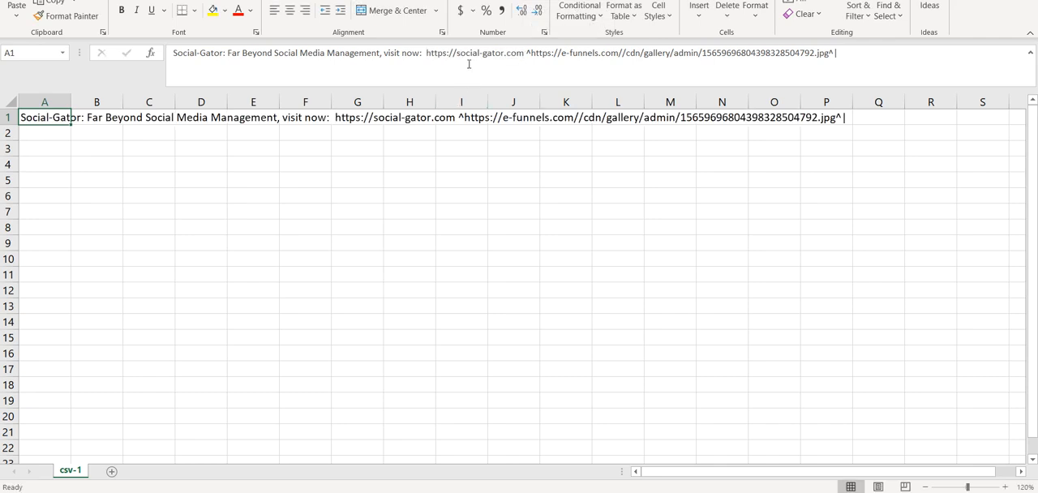
left_click_drag(427, 53, 525, 53)
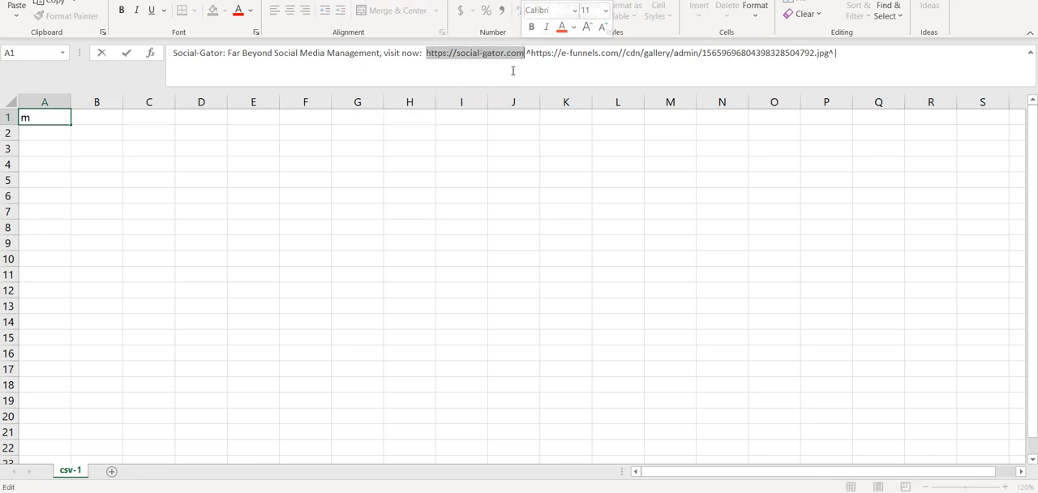
key("Escape")
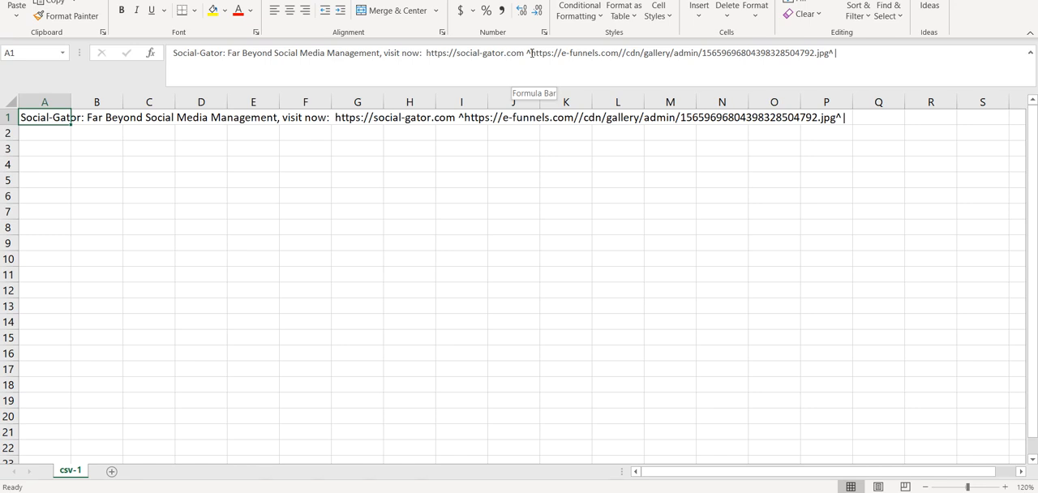
Step: Examine the caret separator in front of the image URL in cell A1, magnifying the sheet to 160%
left_click(485, 54)
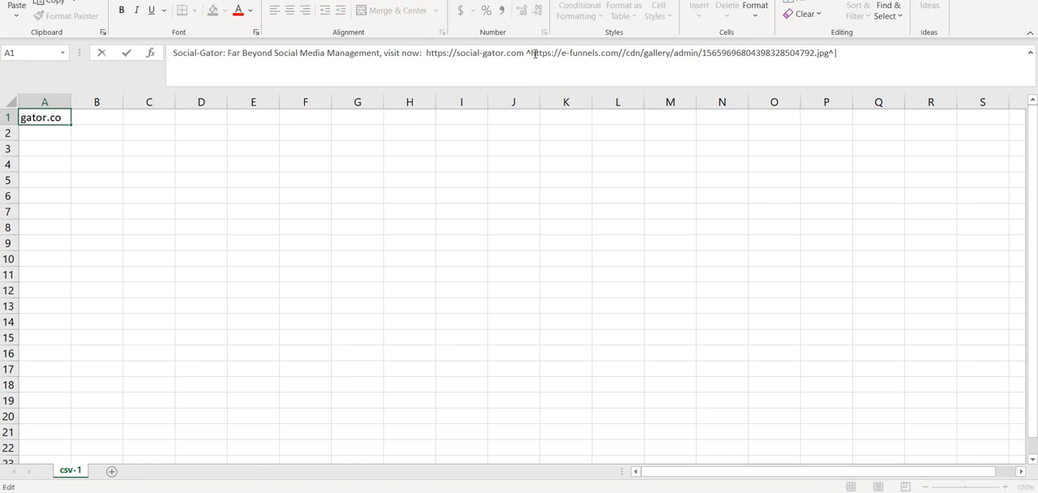
left_click(524, 54)
left_click_drag(533, 53, 527, 54)
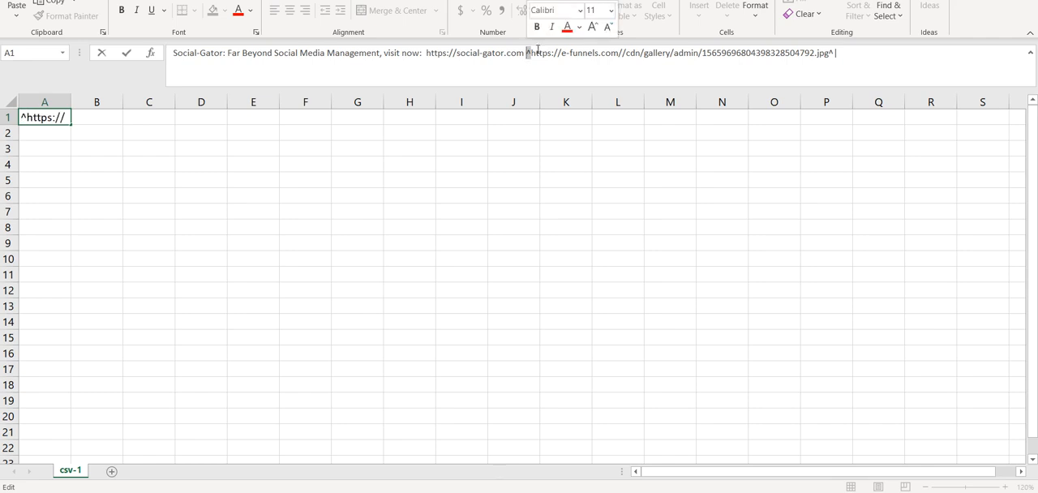
left_click(410, 180)
left_click(38, 121)
left_click(1005, 487)
left_click(1005, 487)
left_click(1005, 487)
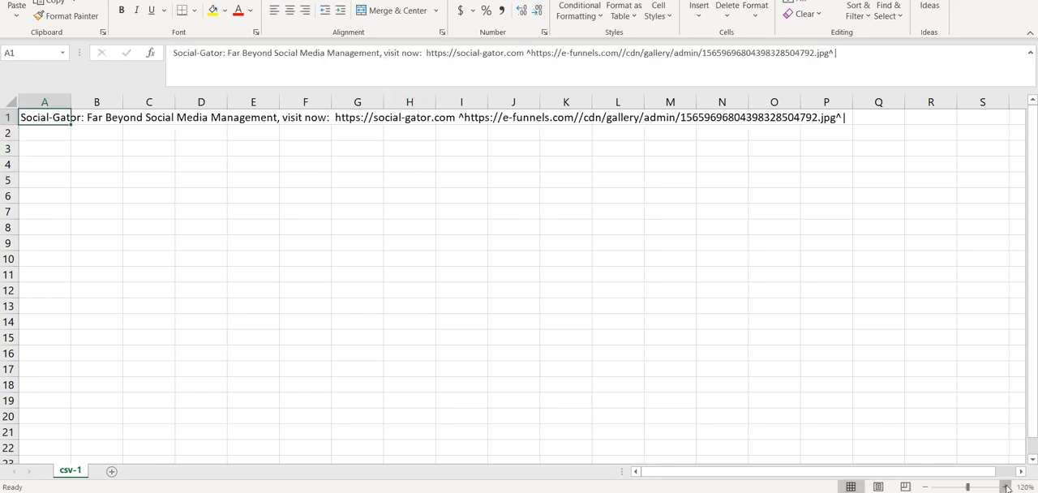
left_click(1005, 487)
left_click(554, 130)
left_click(604, 122)
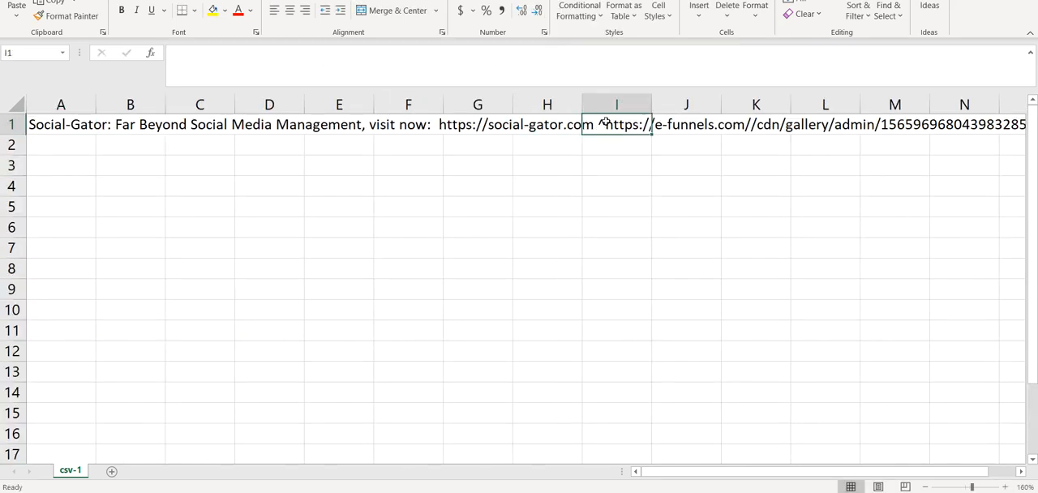
Step: Try out a run of caret characters in cell F3 and clear them again
left_click(418, 179)
left_click(419, 165)
type("^^^^")
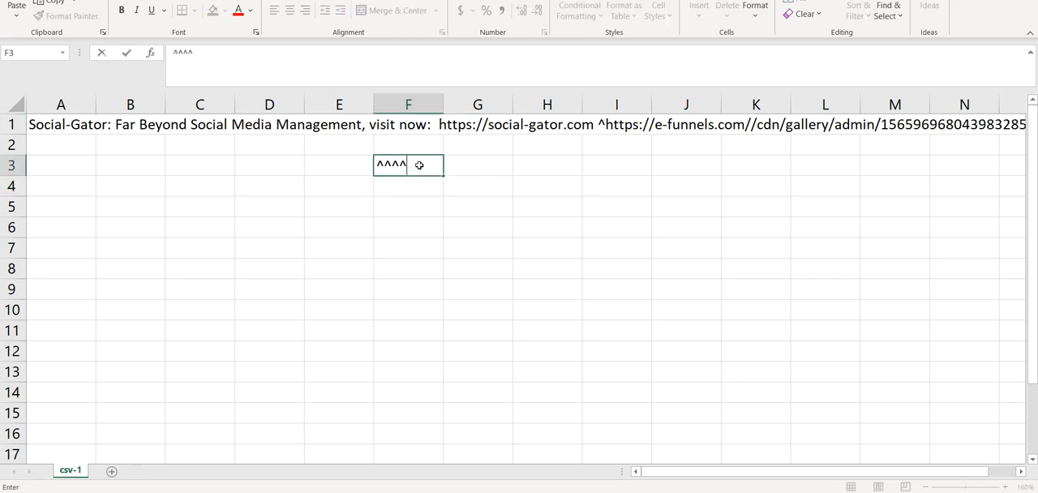
type("^^^^^^^^^^^")
key("BackSpace")
key("BackSpace")
key("BackSpace")
key("BackSpace")
key("BackSpace")
key("BackSpace")
key("BackSpace")
key("BackSpace")
key("BackSpace")
key("BackSpace")
key("BackSpace")
key("BackSpace")
key("BackSpace")
key("BackSpace")
key("BackSpace")
left_click(324, 165)
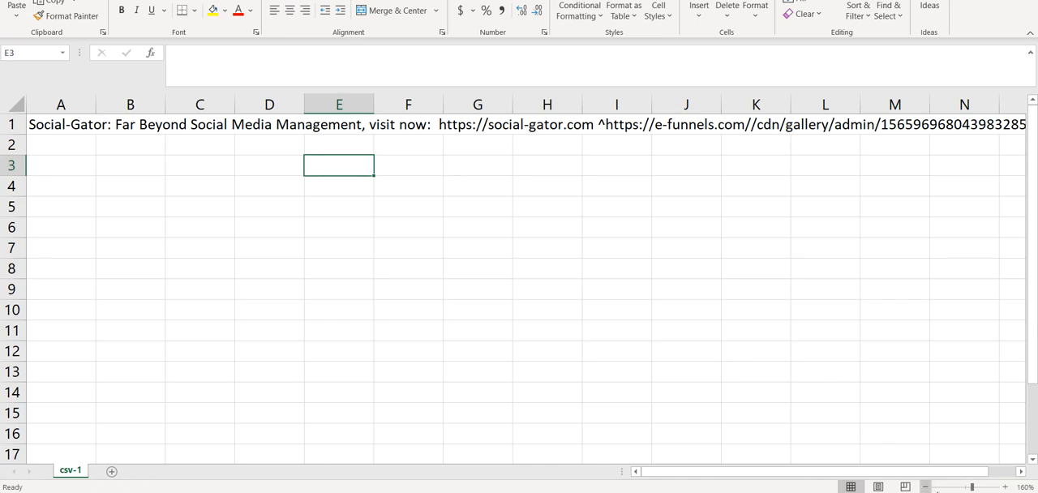
Step: Review cell A1's website link, the image URL and the carets enclosing that image URL at 150% zoom
left_click(925, 487)
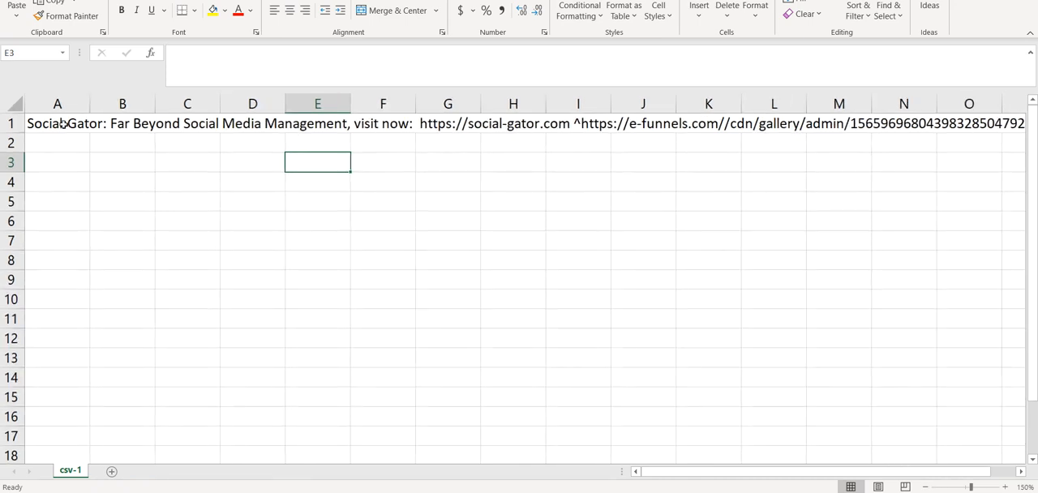
left_click(64, 125)
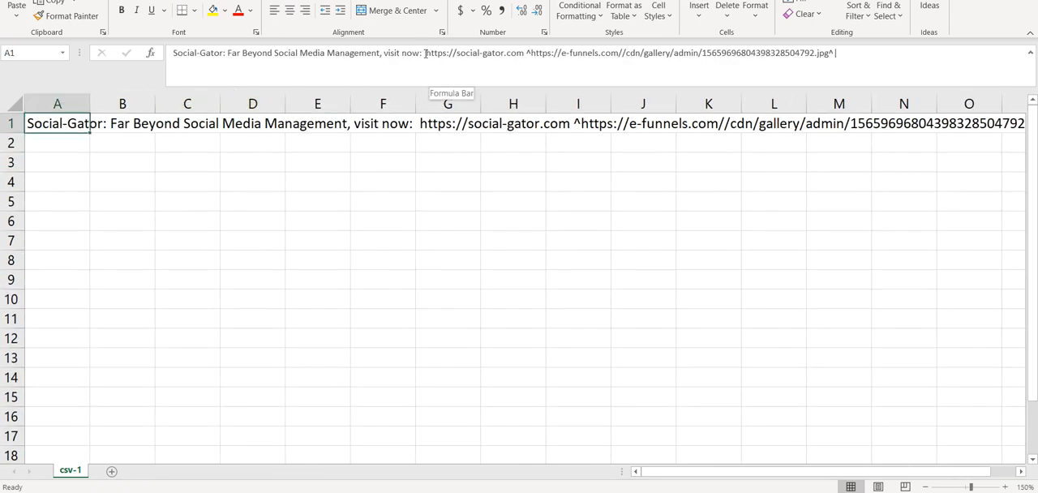
left_click_drag(427, 52, 563, 54)
left_click(535, 53)
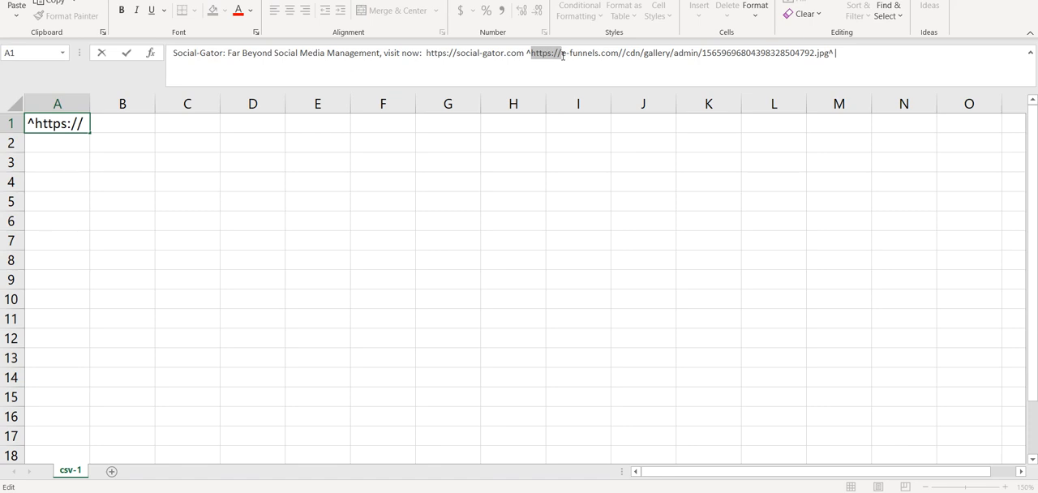
left_click_drag(563, 56, 829, 53)
left_click(567, 55)
left_click(469, 53)
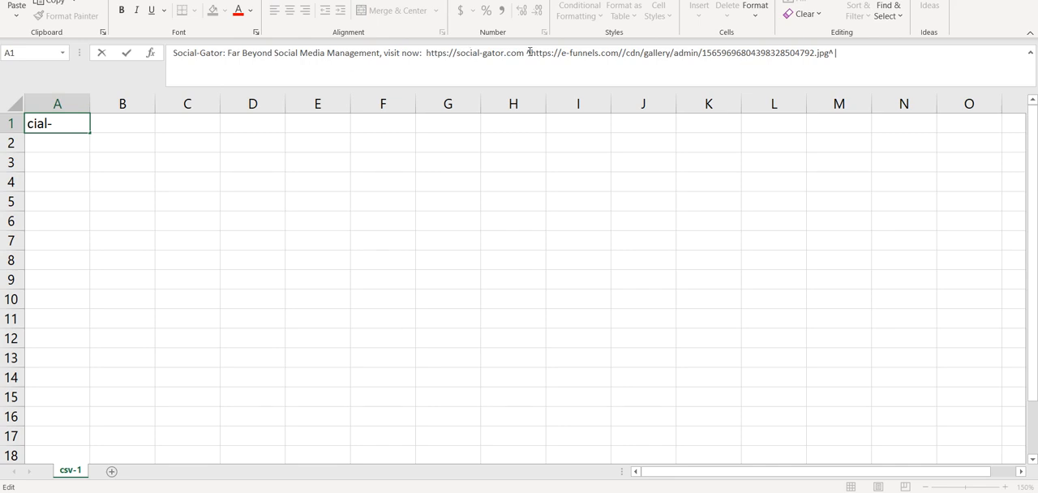
left_click_drag(530, 52, 527, 53)
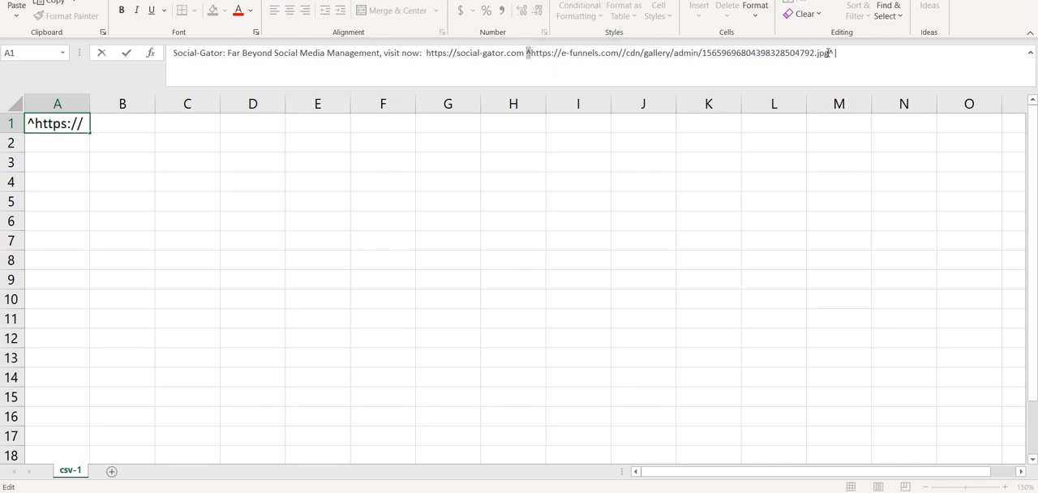
left_click_drag(827, 52, 836, 53)
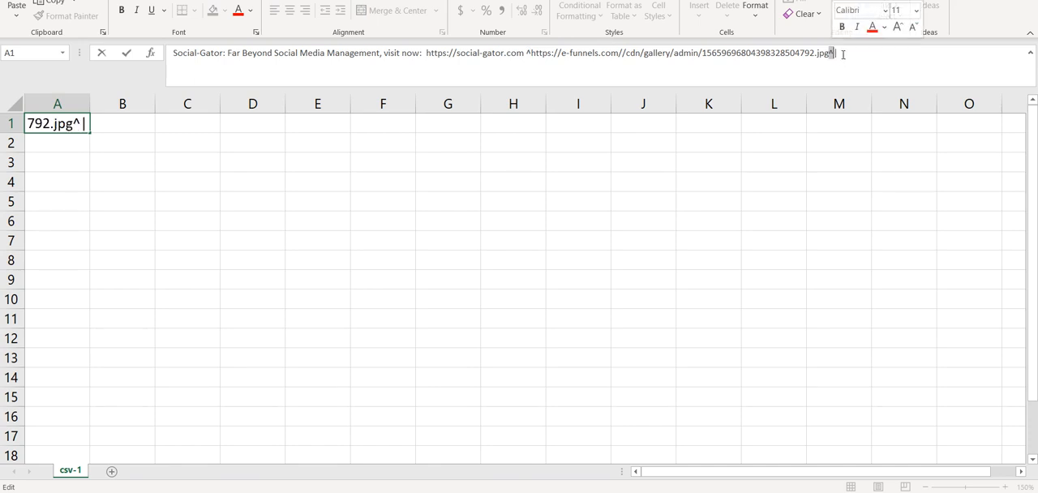
Step: Remove the trailing pipe after the closing caret in cell A1 and save the file as csv-2 in CSV UTF-8 (Comma delimited) format
left_click(843, 51)
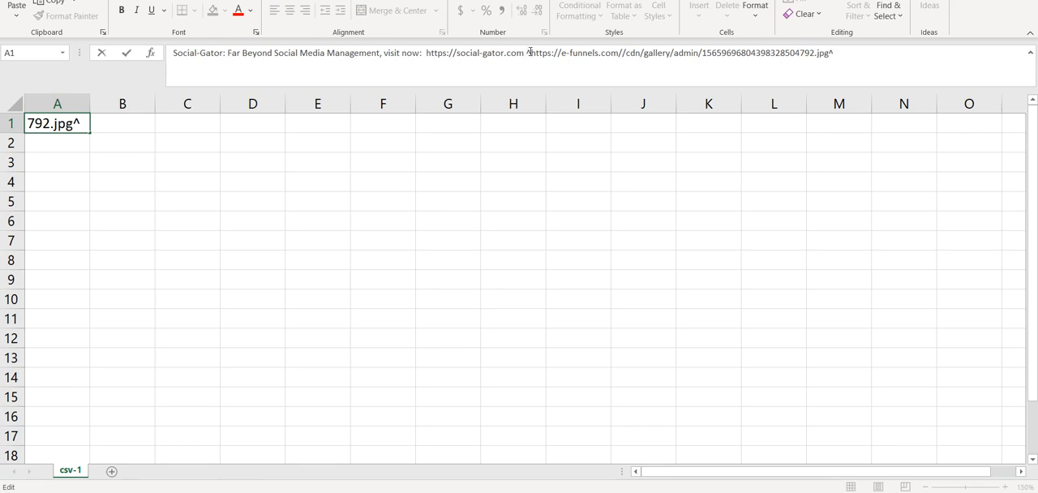
double_click(529, 52)
double_click(830, 51)
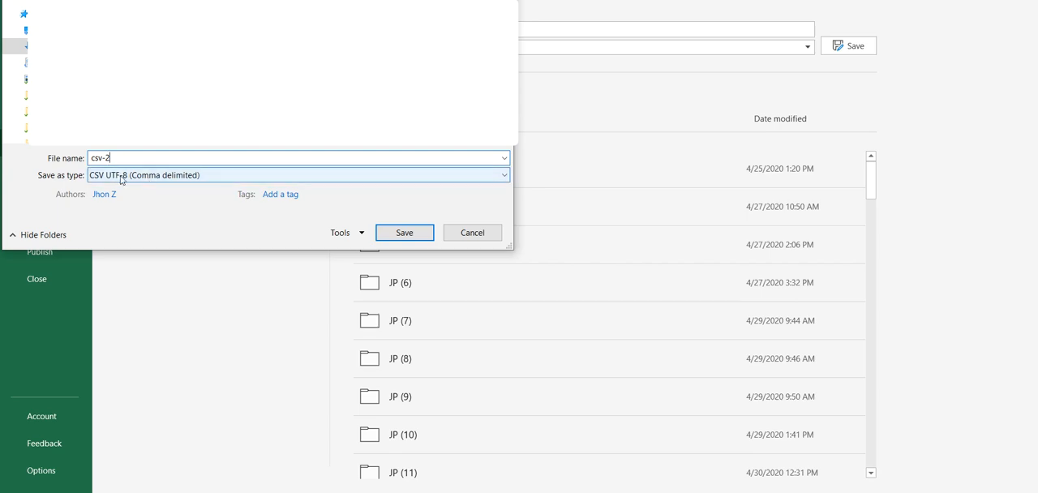
left_click(417, 238)
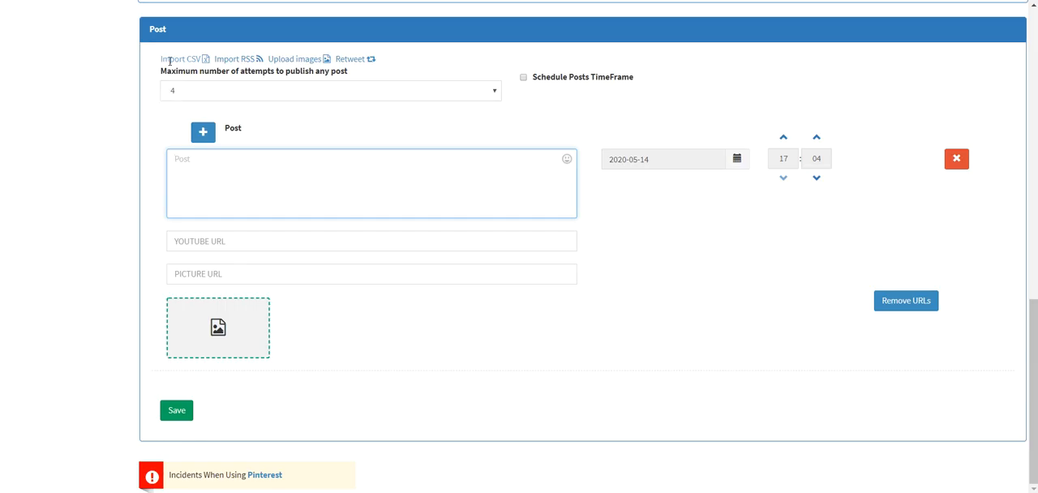
Step: In the web posting form, import the saved CSV file and select its Social-Gator entry for posting
left_click(172, 59)
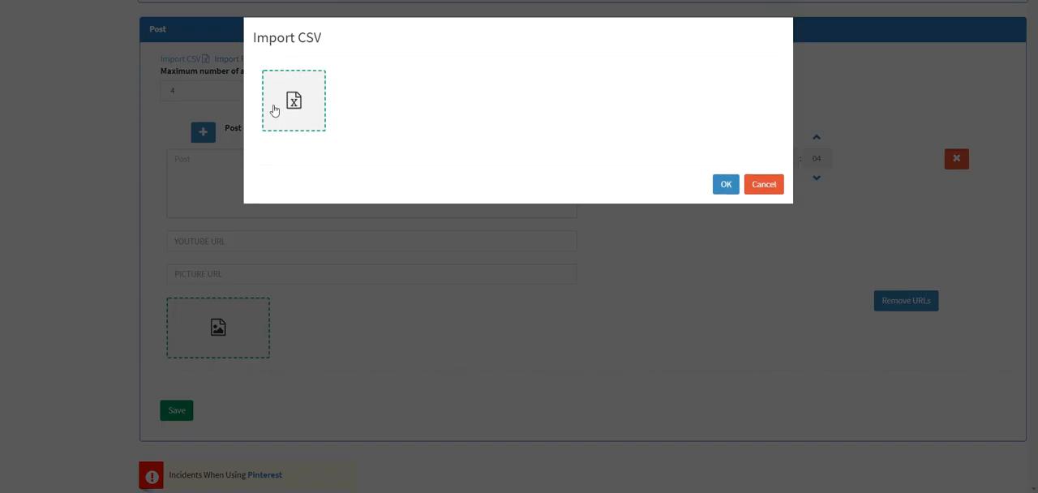
left_click(273, 106)
double_click(144, 43)
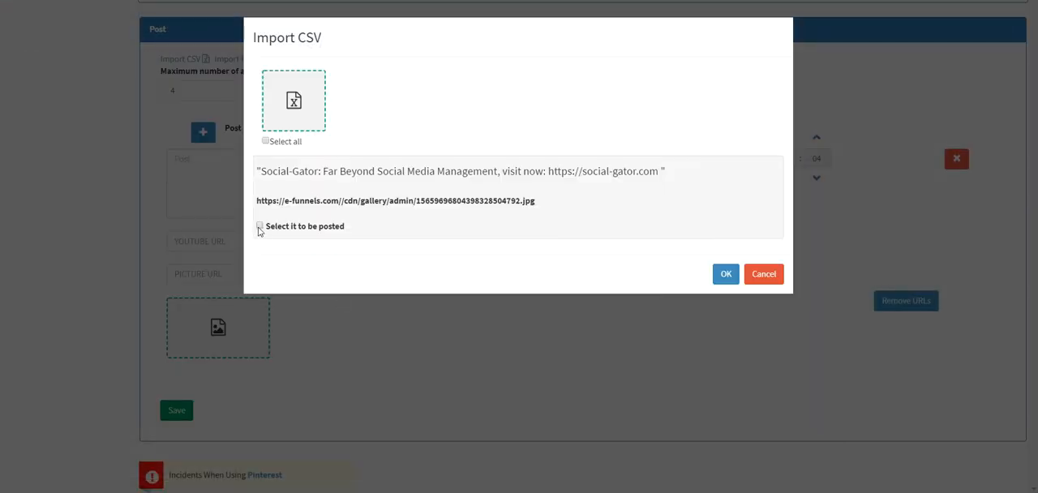
left_click(259, 226)
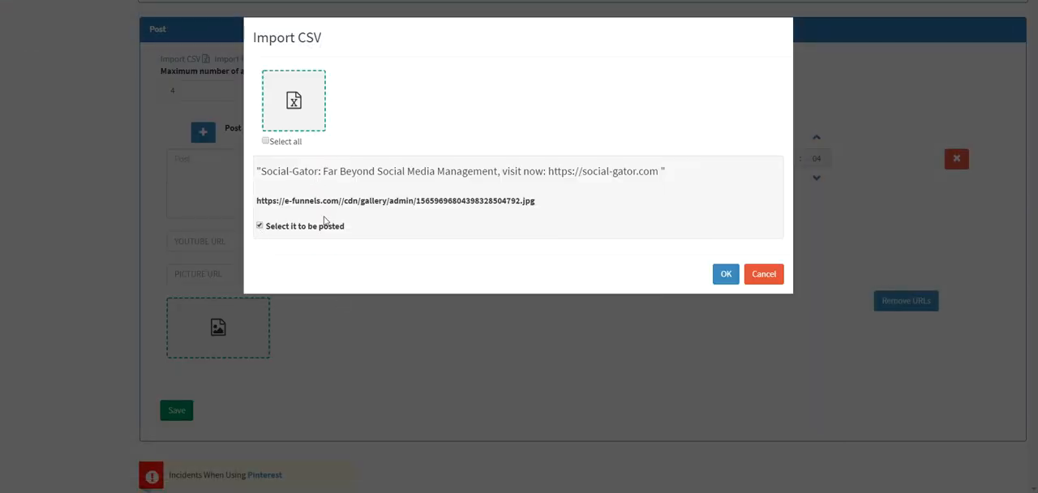
left_click(726, 273)
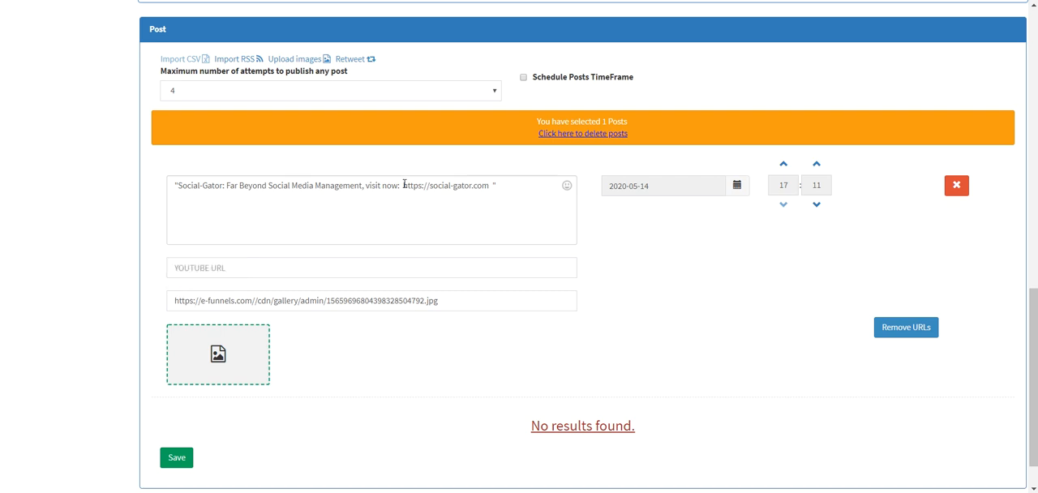
Step: Check the website link in the imported post and compare it with cell A1 of the csv-2 sheet in Excel
left_click_drag(403, 185, 490, 186)
left_click(423, 379)
left_click_drag(402, 186, 488, 188)
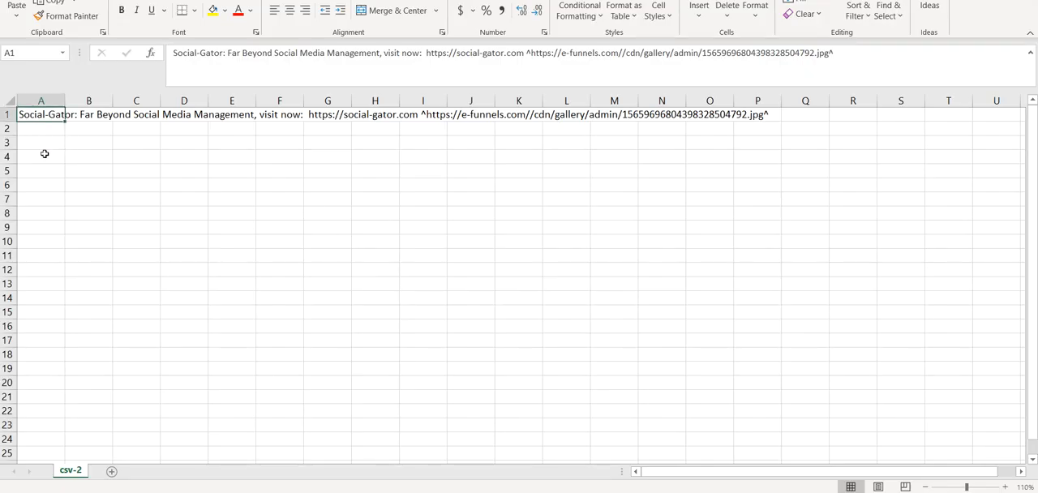
left_click(44, 156)
left_click(47, 121)
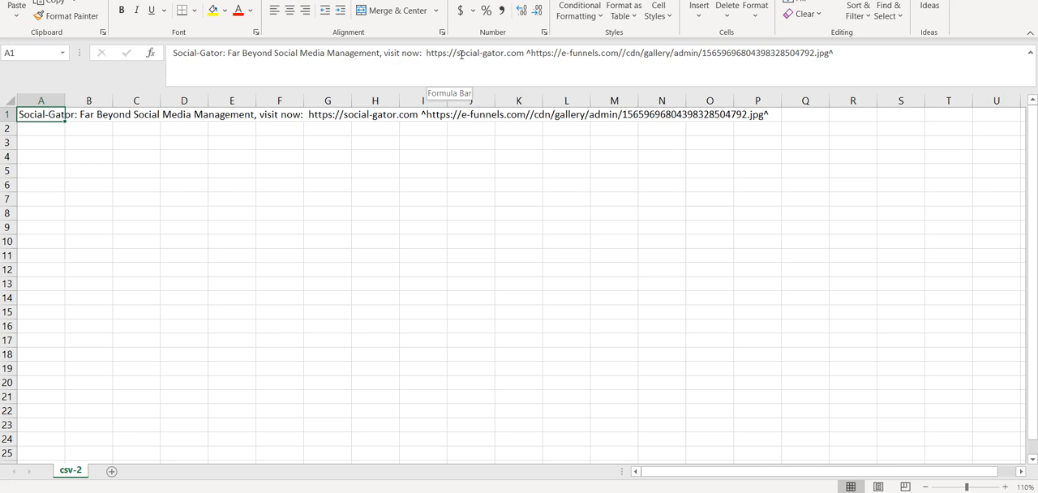
left_click(256, 173)
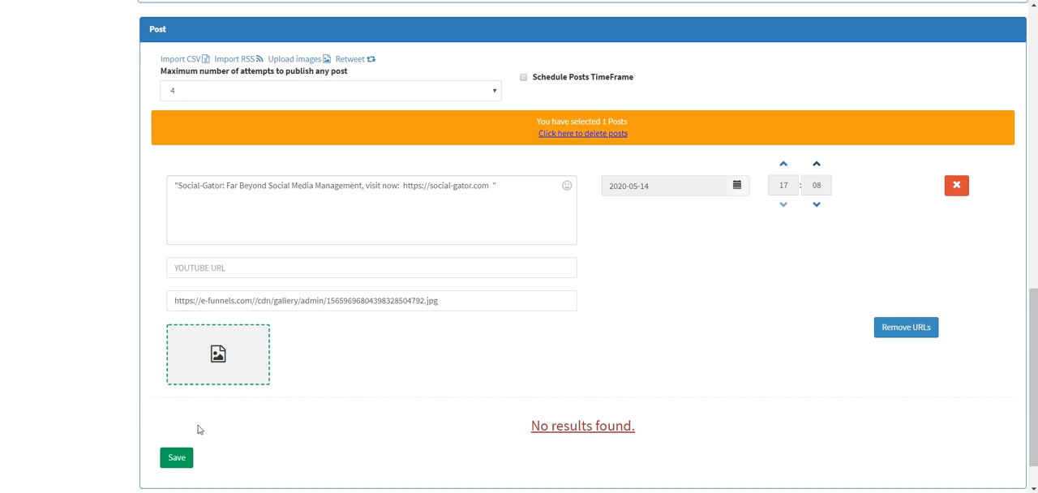
Step: Save the imported post in the web posting form and check the target networks in the pending posts list
left_click(176, 457)
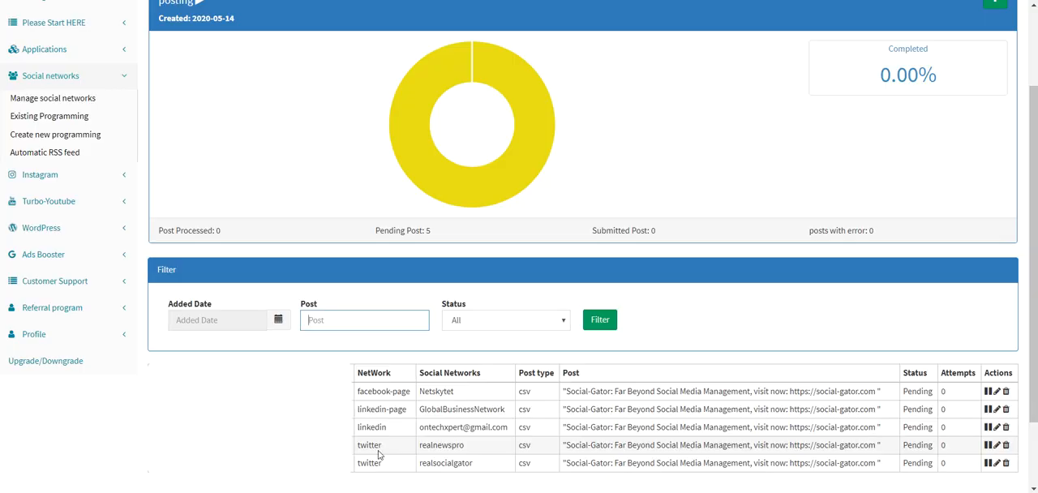
left_click_drag(379, 456, 367, 425)
double_click(371, 427)
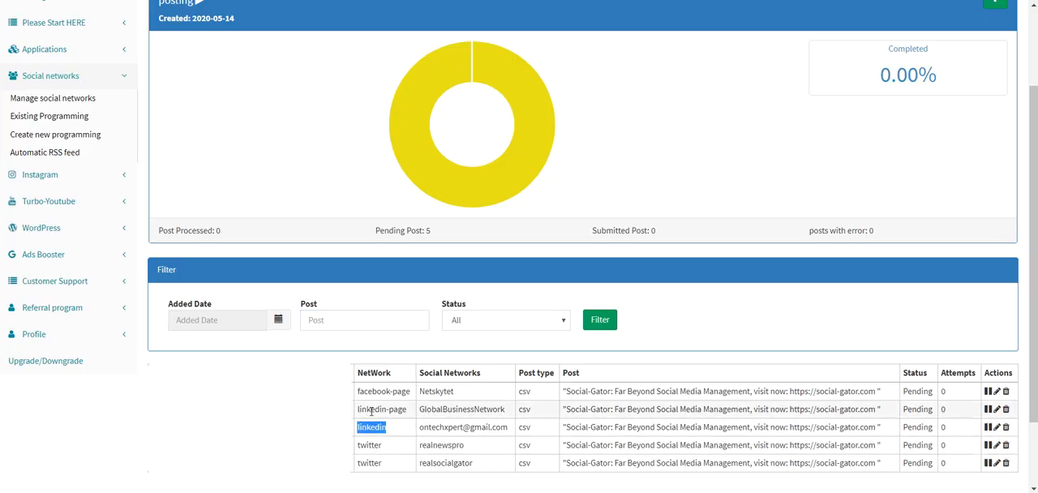
left_click(371, 410)
double_click(372, 410)
double_click(373, 391)
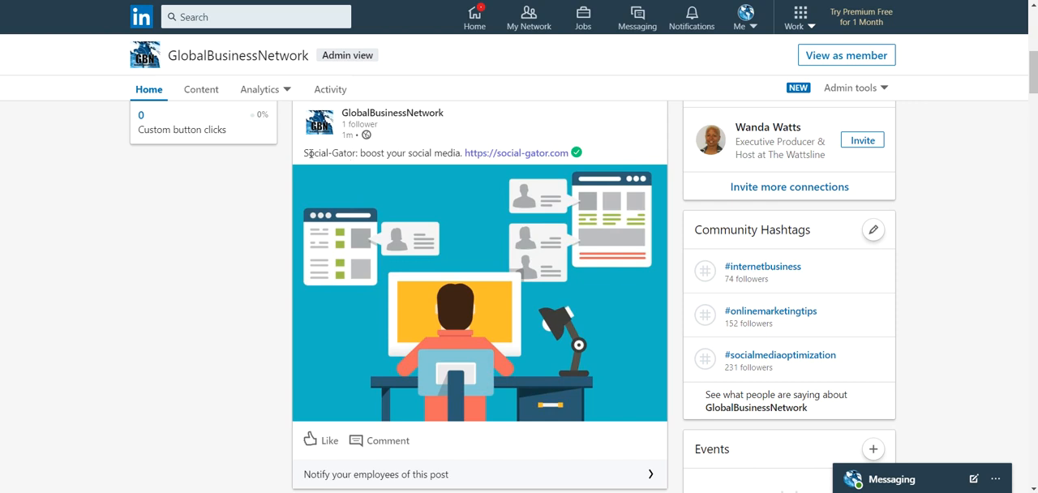
Step: Check the published post texts on the LinkedIn company page, the LinkedIn profile and the Netskytet Facebook page
left_click_drag(304, 152, 464, 168)
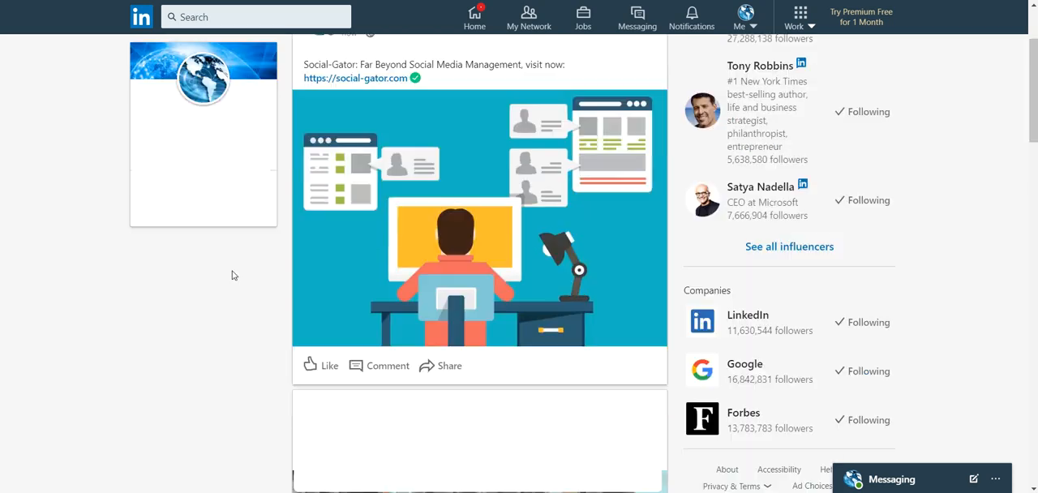
left_click_drag(311, 63, 406, 62)
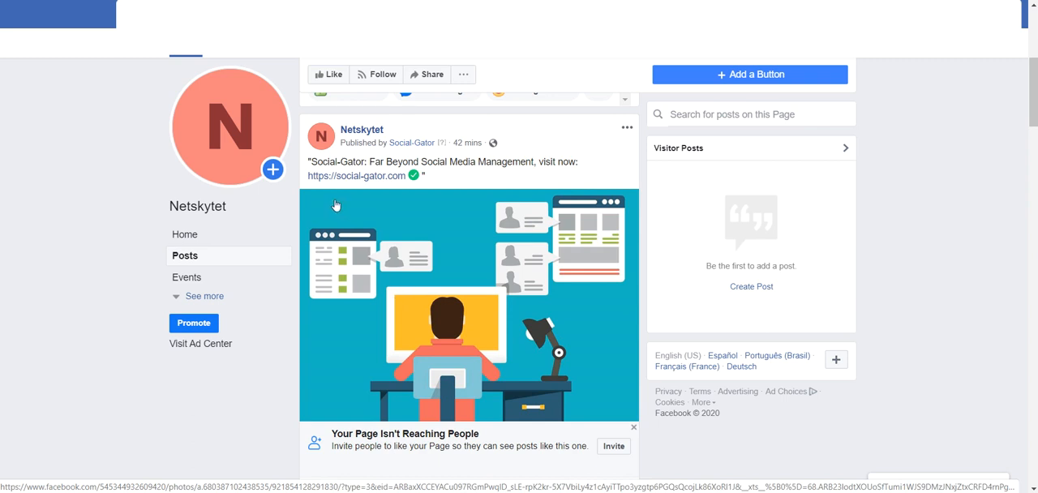
left_click_drag(312, 160, 454, 154)
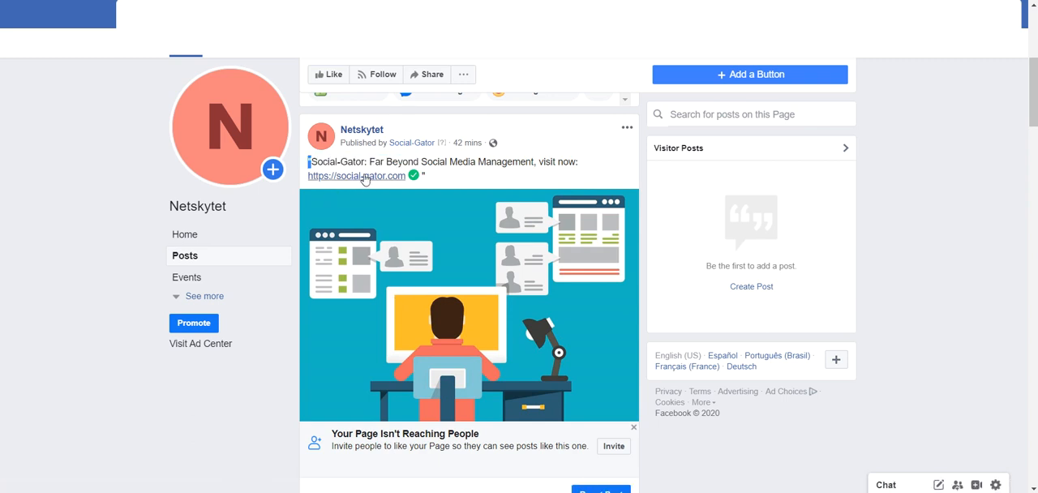